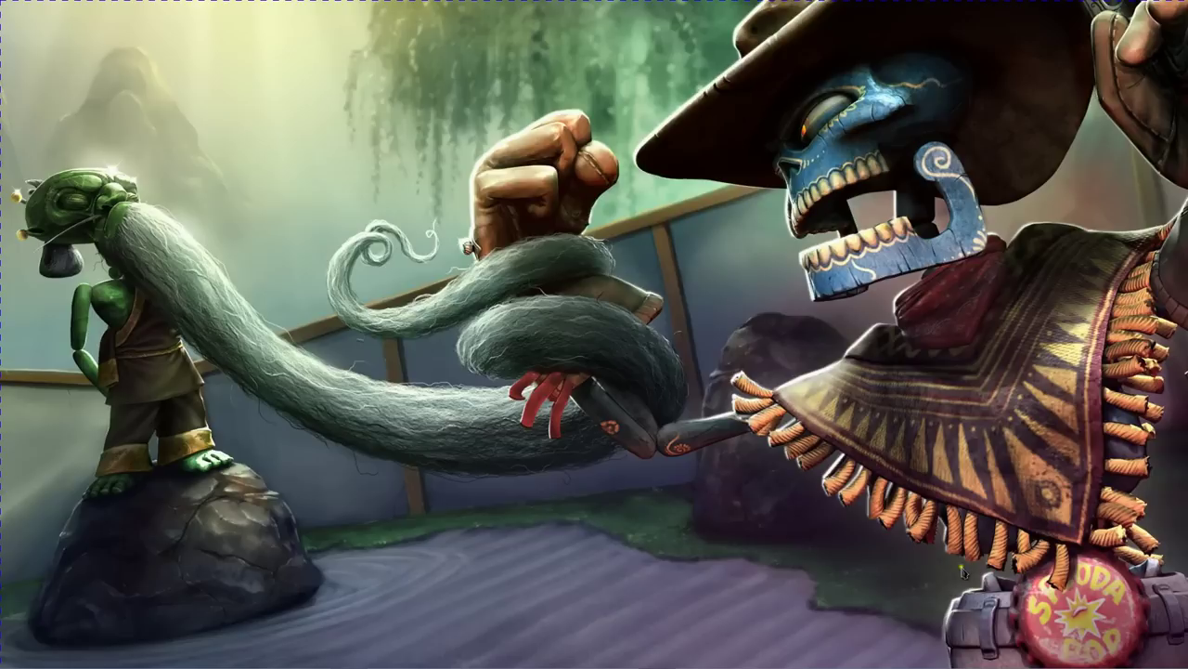
- Show Ditto's Quick Paste list from the tray icon and scroll through the saved clips
mouse_move(1062, 663)
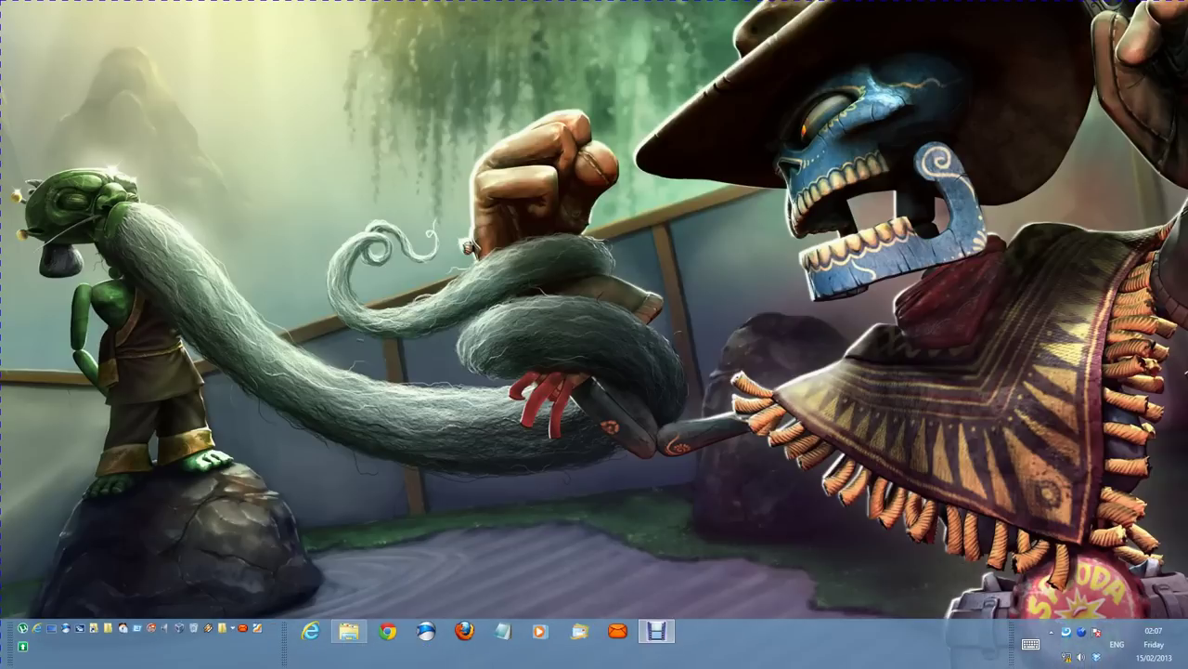
right_click(1084, 632)
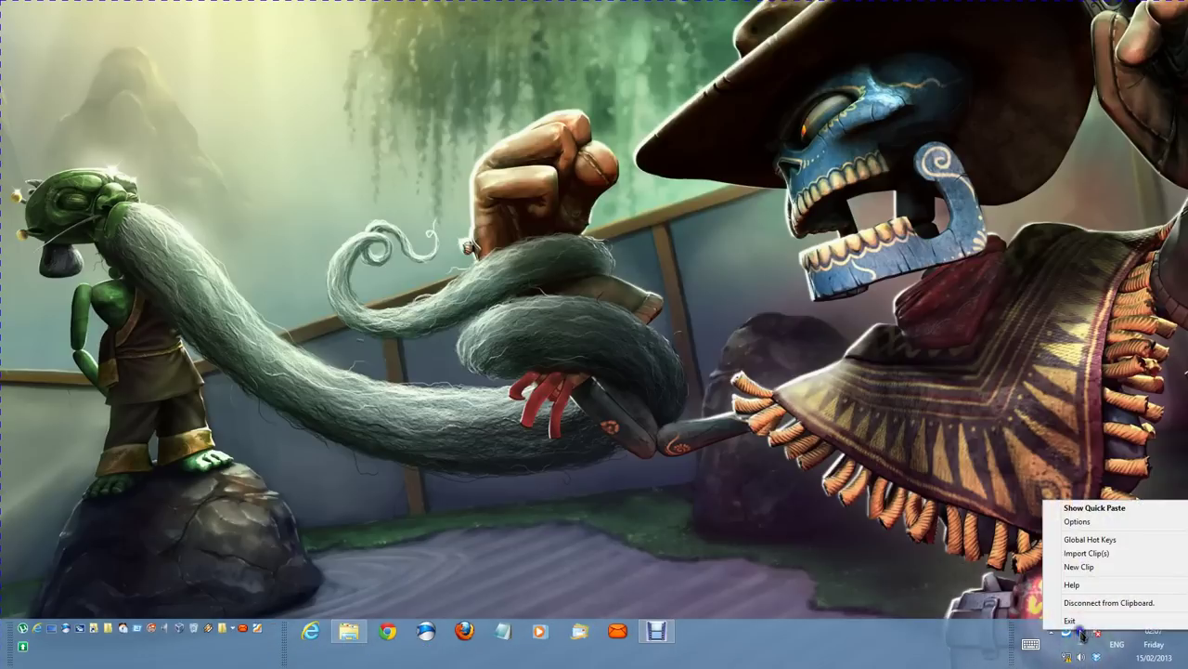
click(1080, 503)
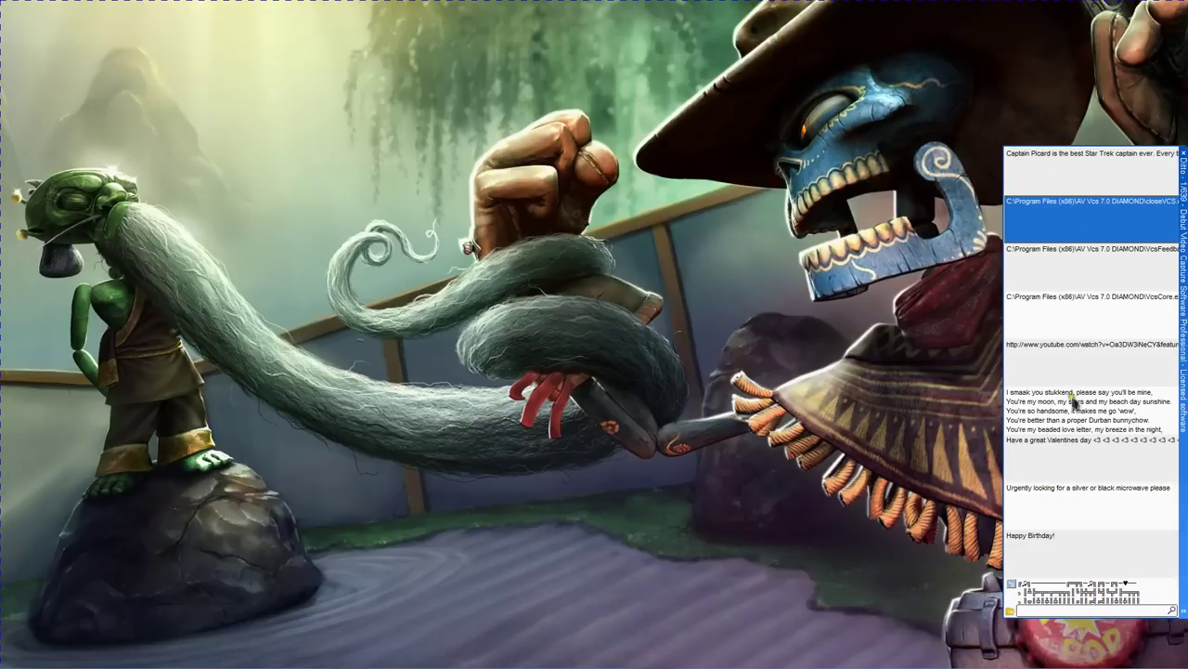
scroll(1070, 399, down, 3)
scroll(1070, 400, up, 4)
scroll(1067, 398, down, 4)
scroll(1066, 394, up, 3)
scroll(1066, 400, up, 2)
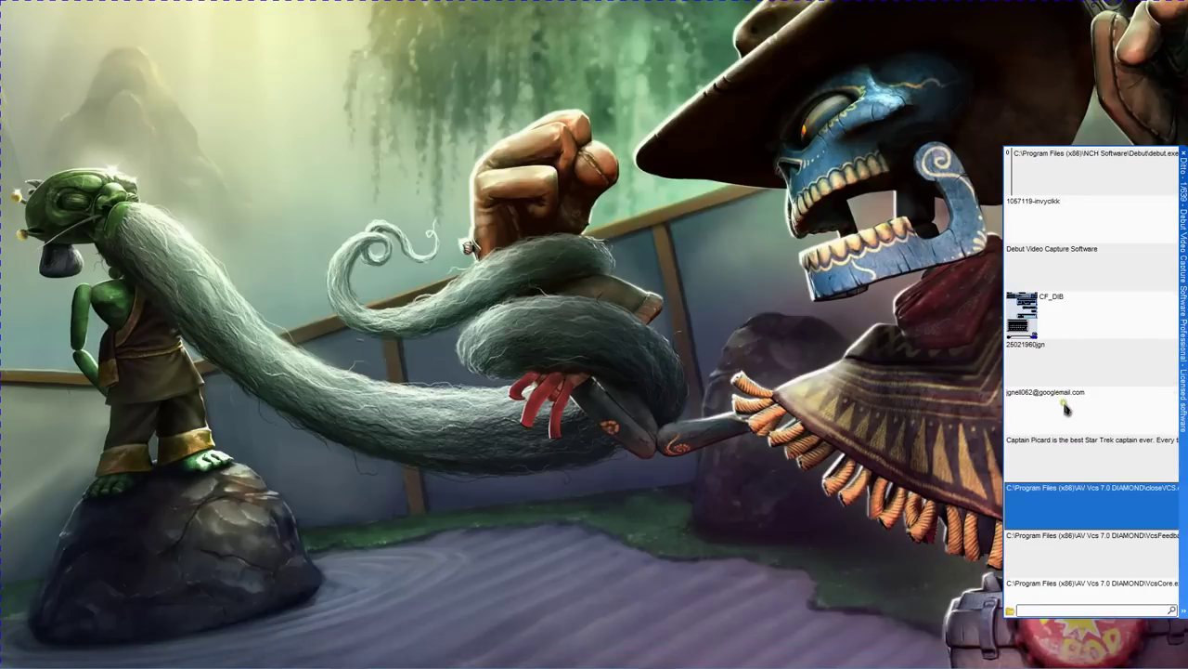
scroll(1067, 399, up, 3)
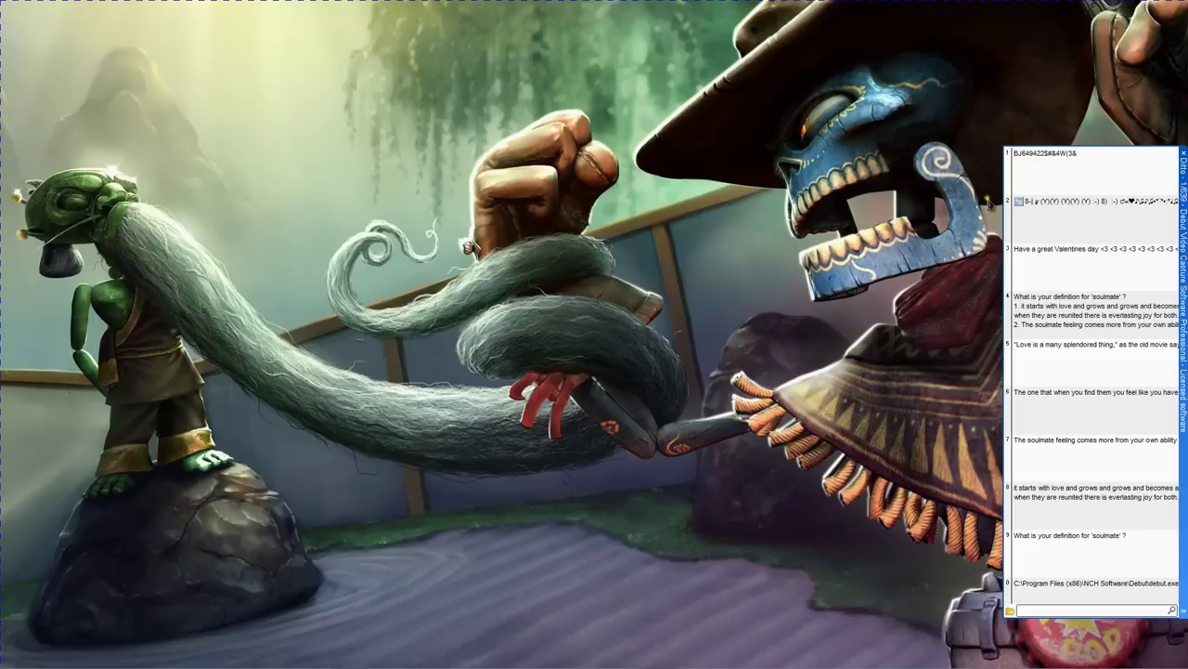
- Close the clip list, open Notepad from the taskbar and type hello
click(899, 278)
mouse_move(585, 650)
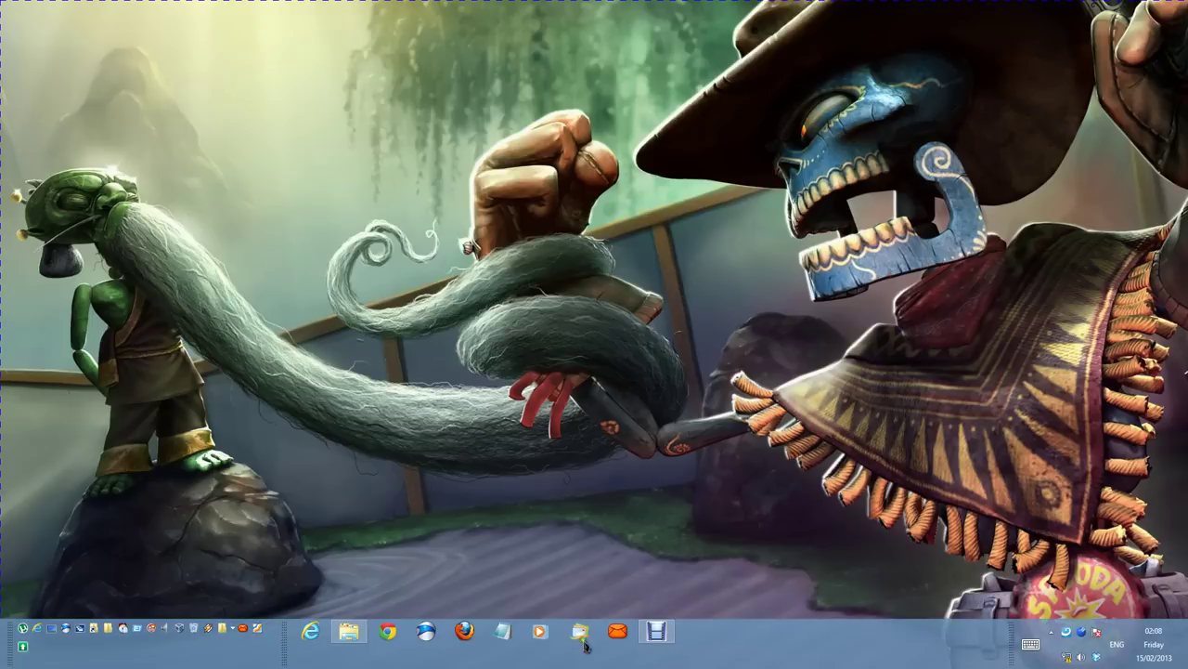
click(506, 633)
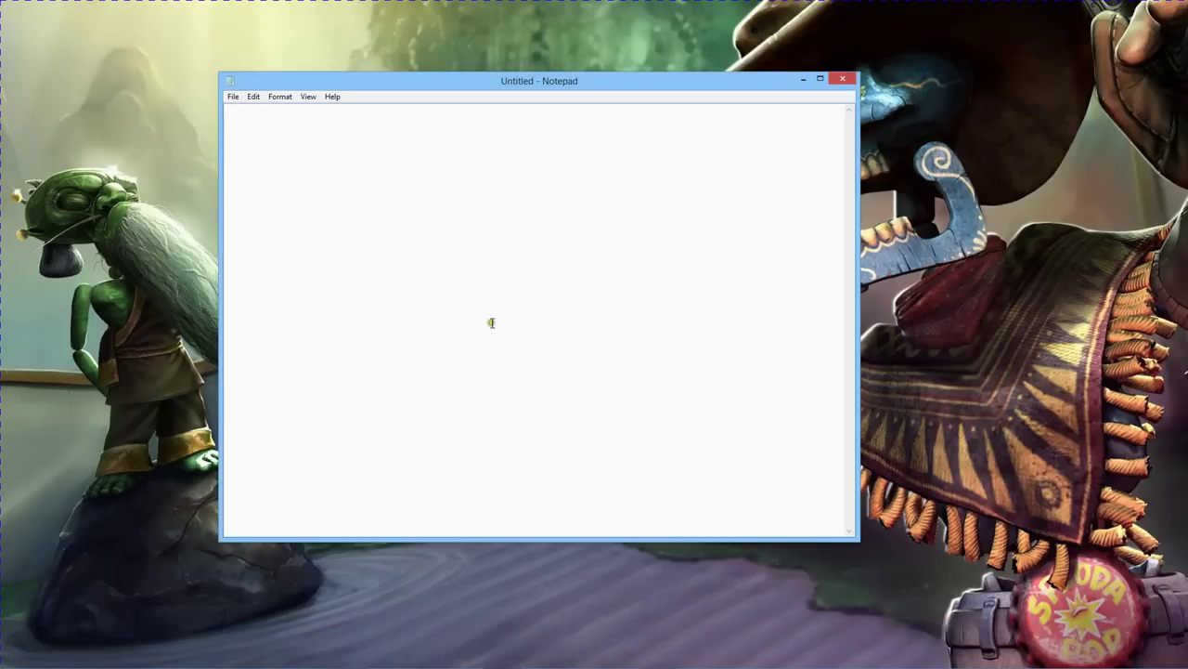
click(261, 112)
text(hello)
- Copy hello and paste it twice at the end, making hellohellohello
drag(262, 112, 224, 113)
right_click(245, 111)
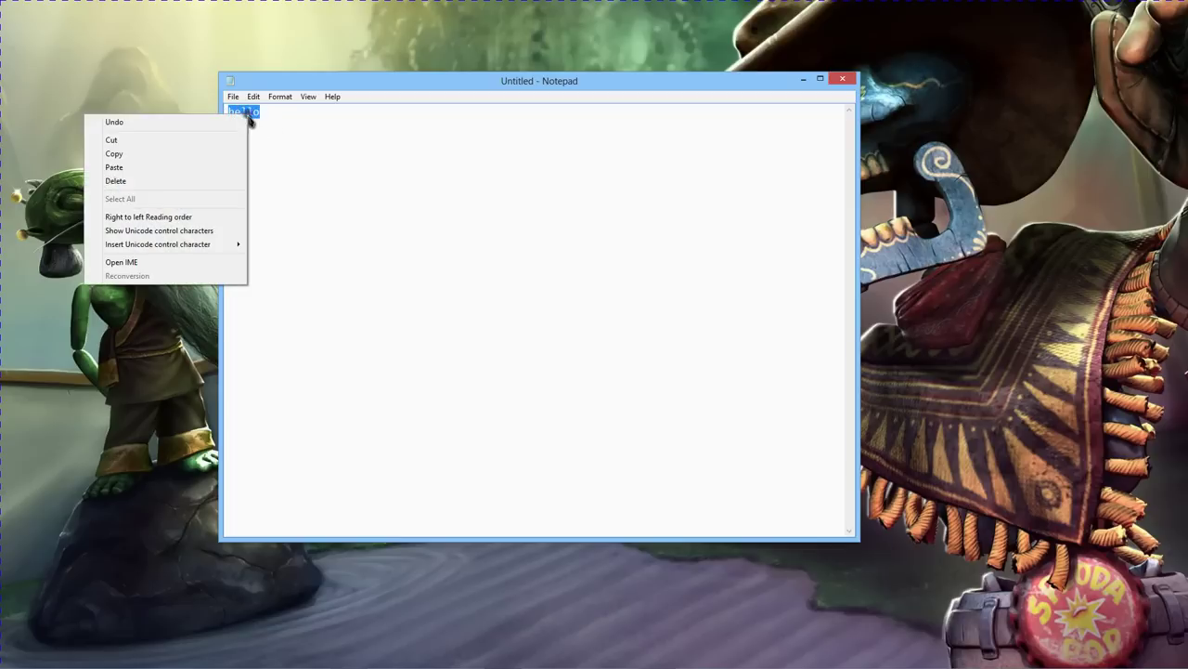
click(147, 155)
click(279, 118)
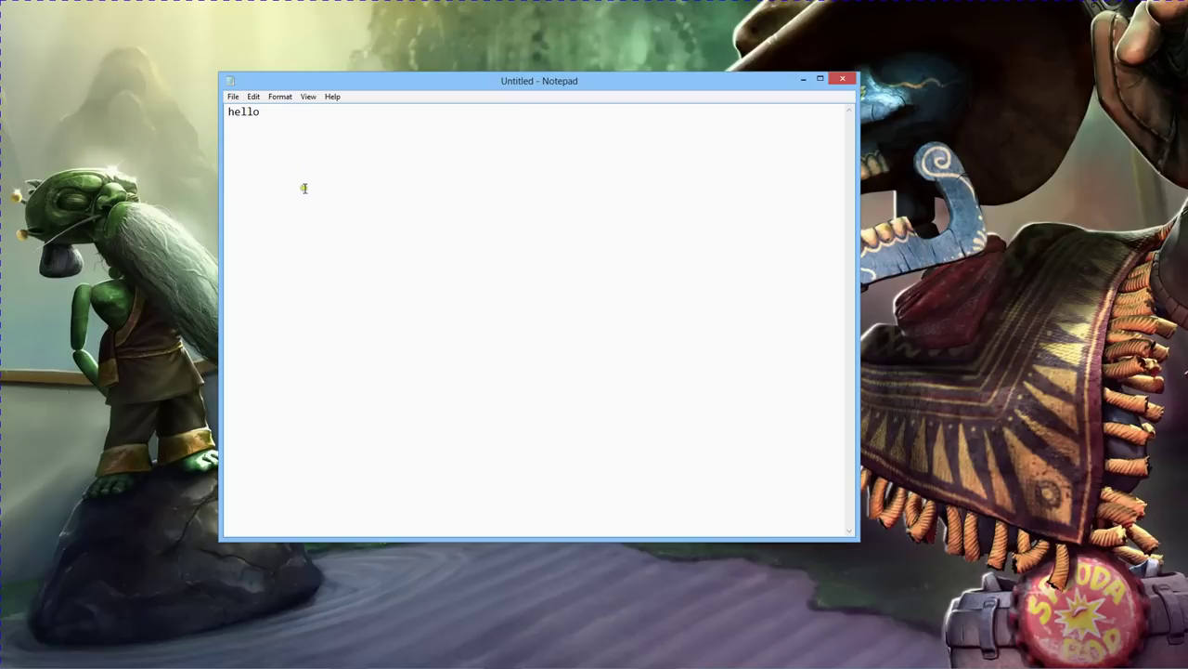
right_click(279, 120)
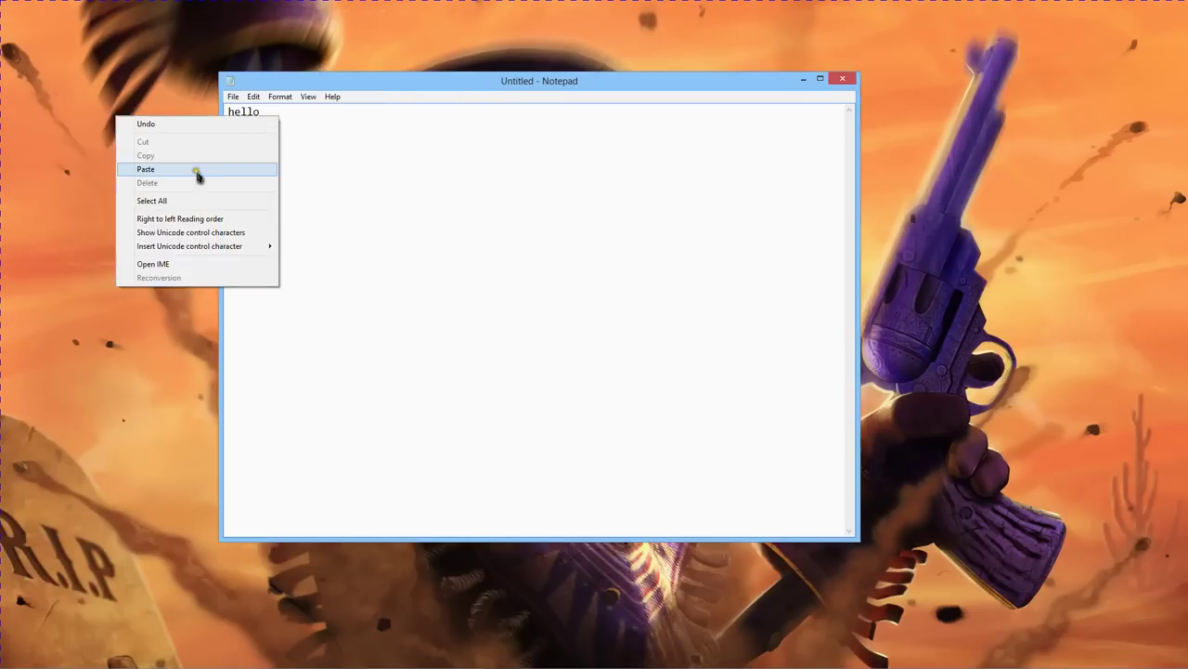
click(199, 168)
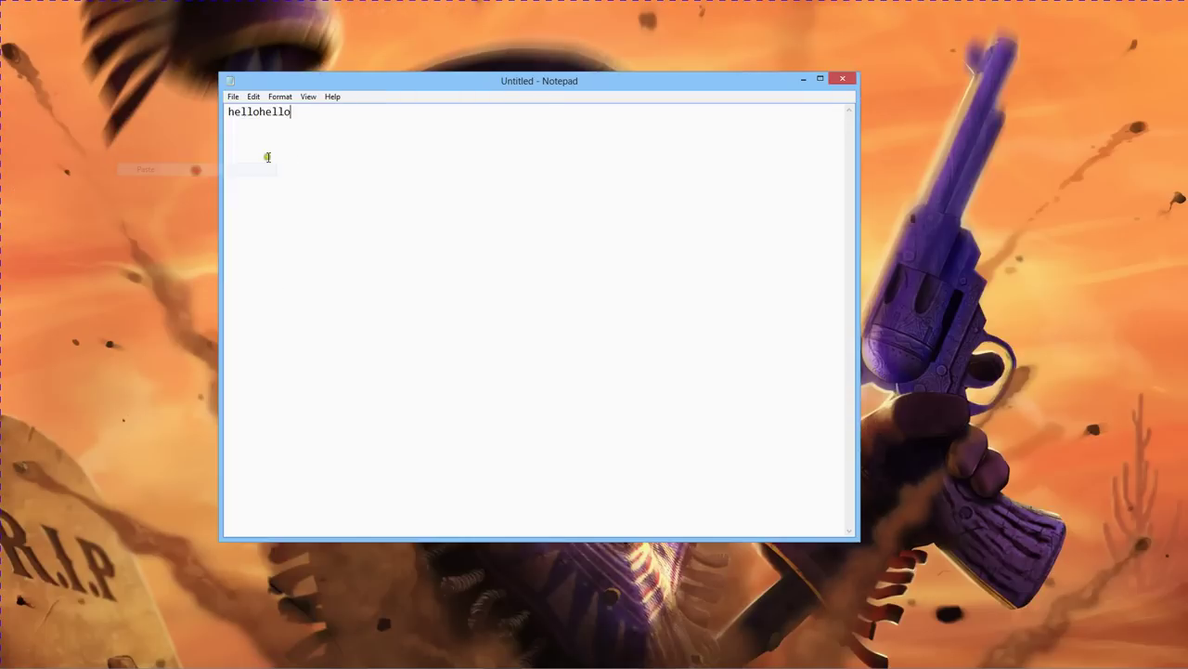
right_click(312, 113)
click(243, 171)
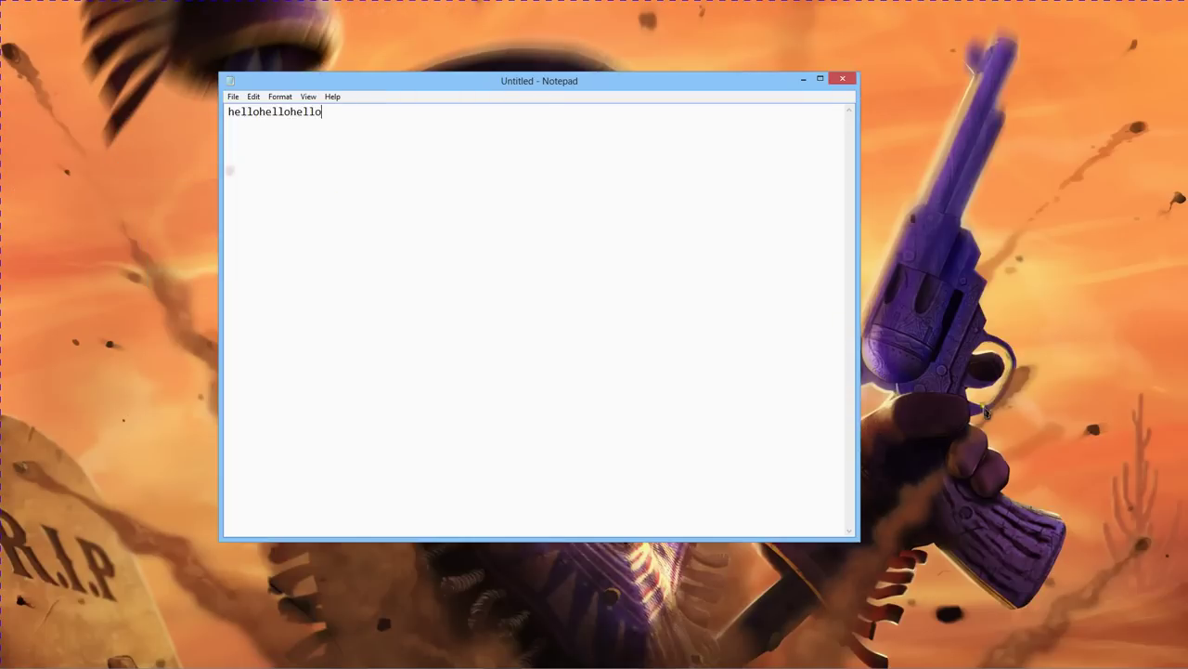
- Paste Ditto clip 4, 'Have a great Valentines day', after the text, then paste it again lower down
mouse_move(1030, 664)
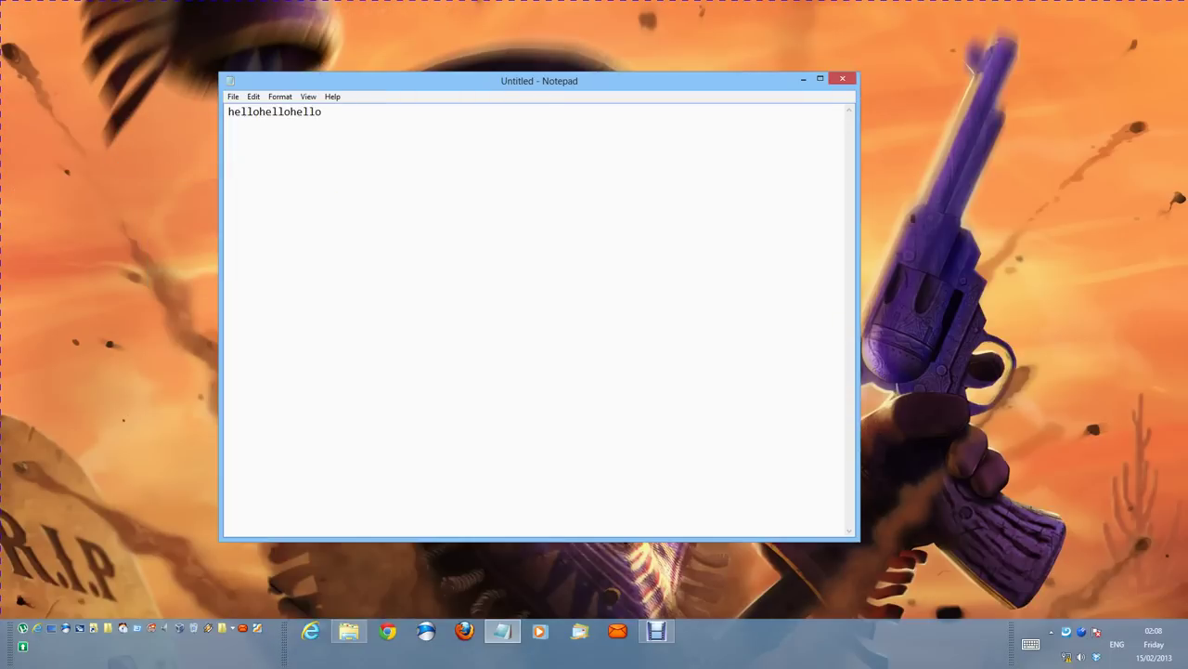
right_click(1084, 637)
click(1086, 511)
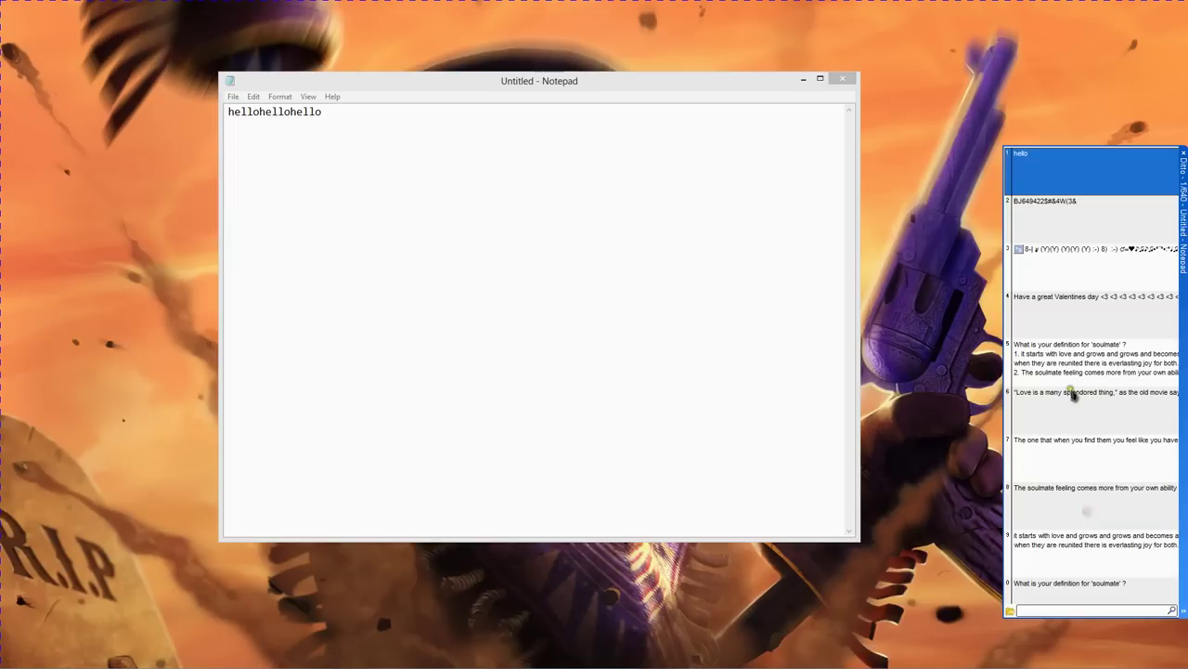
mouse_move(1051, 172)
double_click(1046, 323)
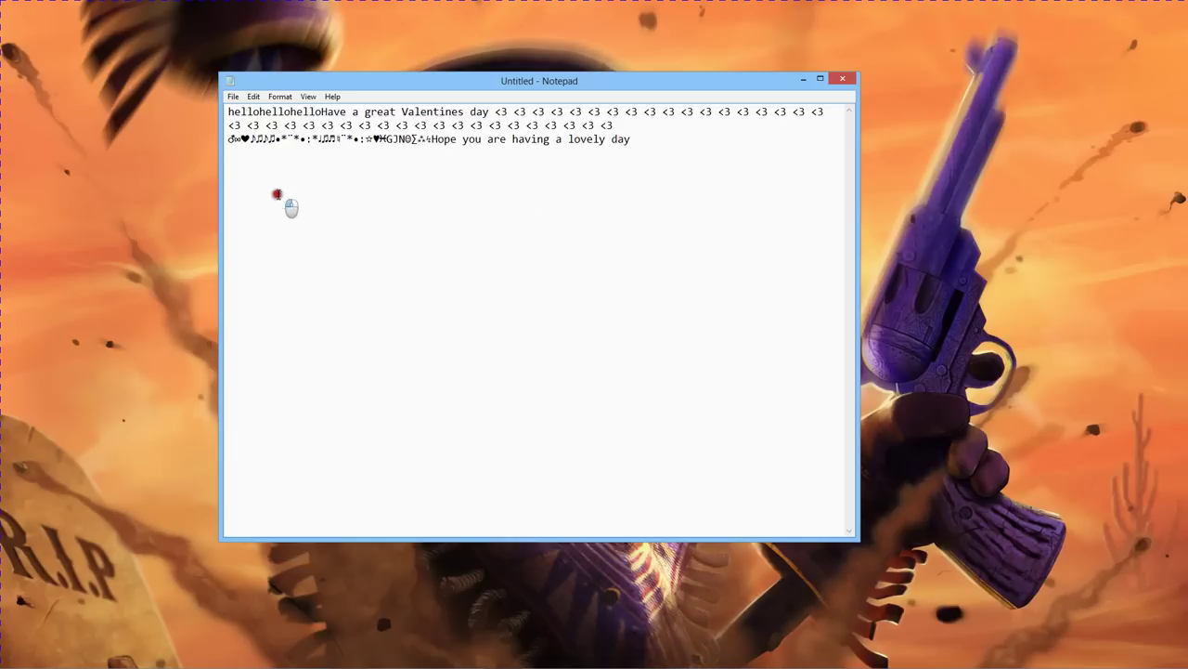
right_click(249, 186)
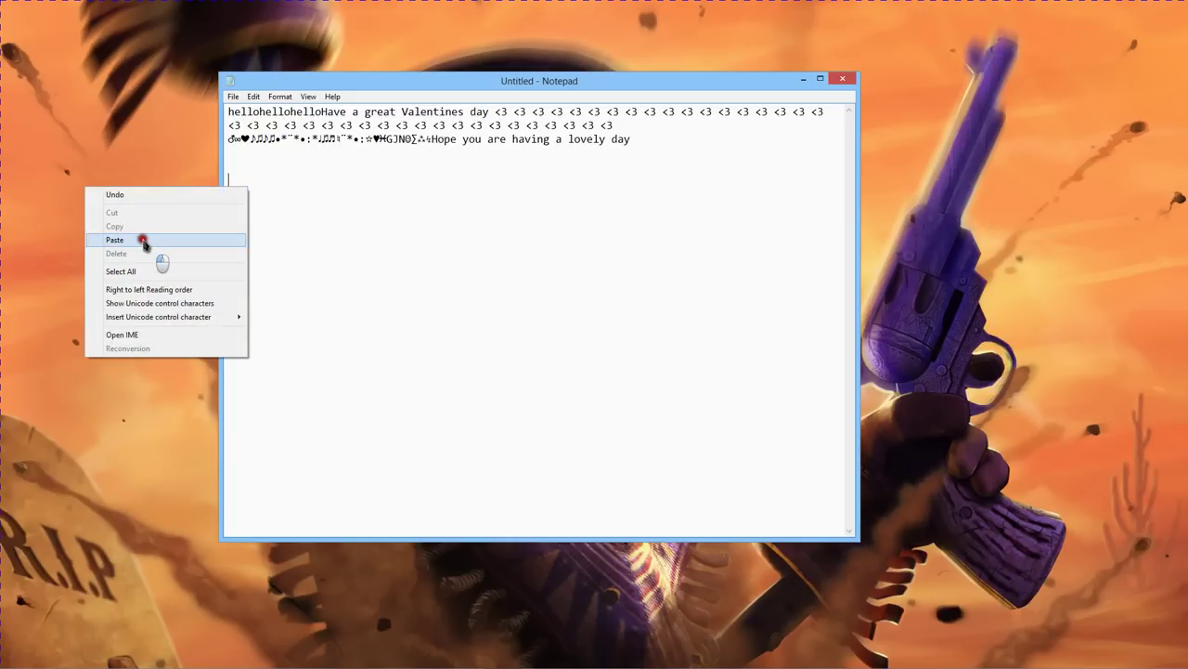
click(165, 240)
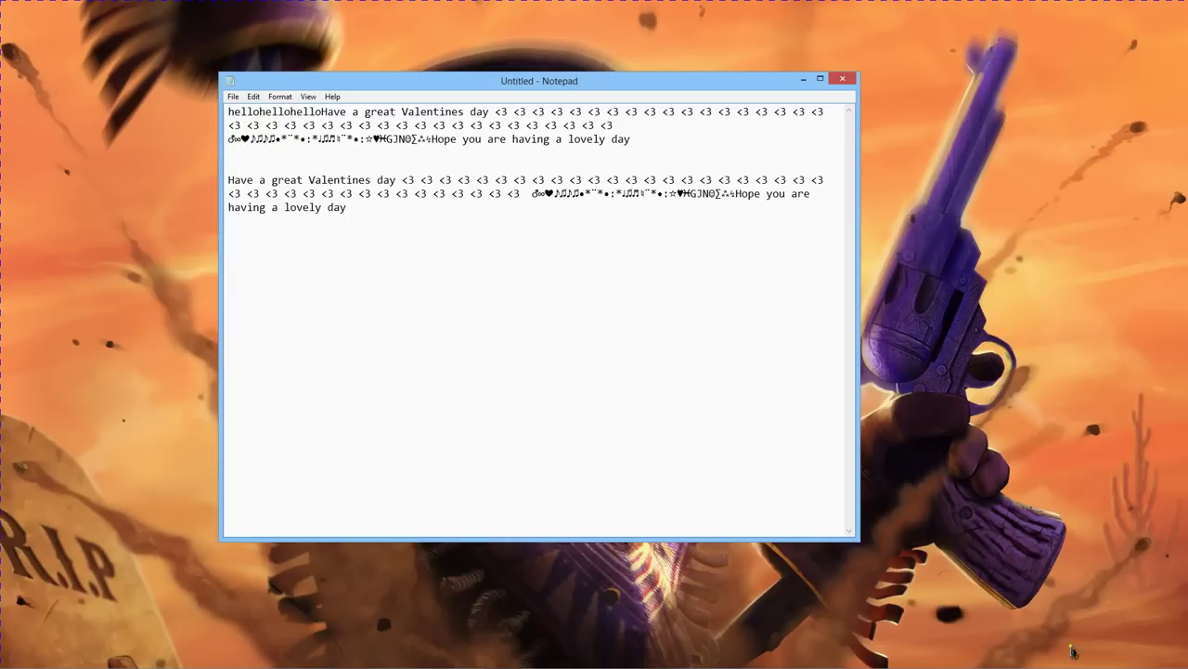
- Paste the hello clip from Ditto after the second greeting, then paste hello again on a new line
mouse_move(1086, 661)
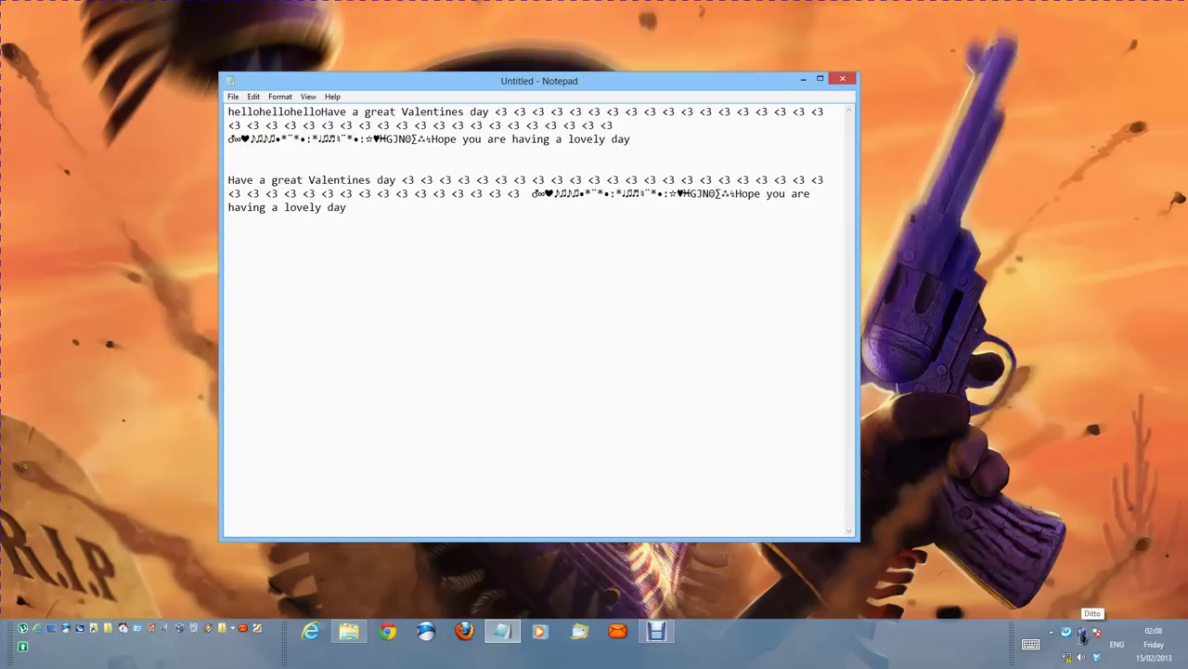
right_click(1083, 636)
click(1051, 507)
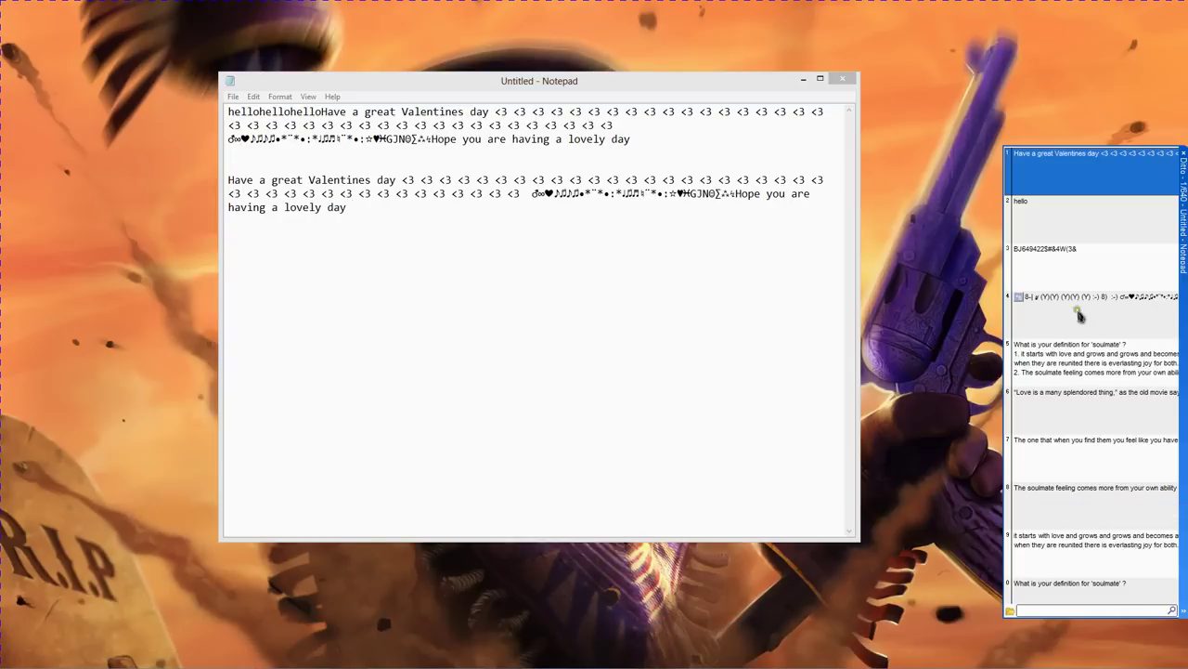
double_click(1049, 227)
click(392, 211)
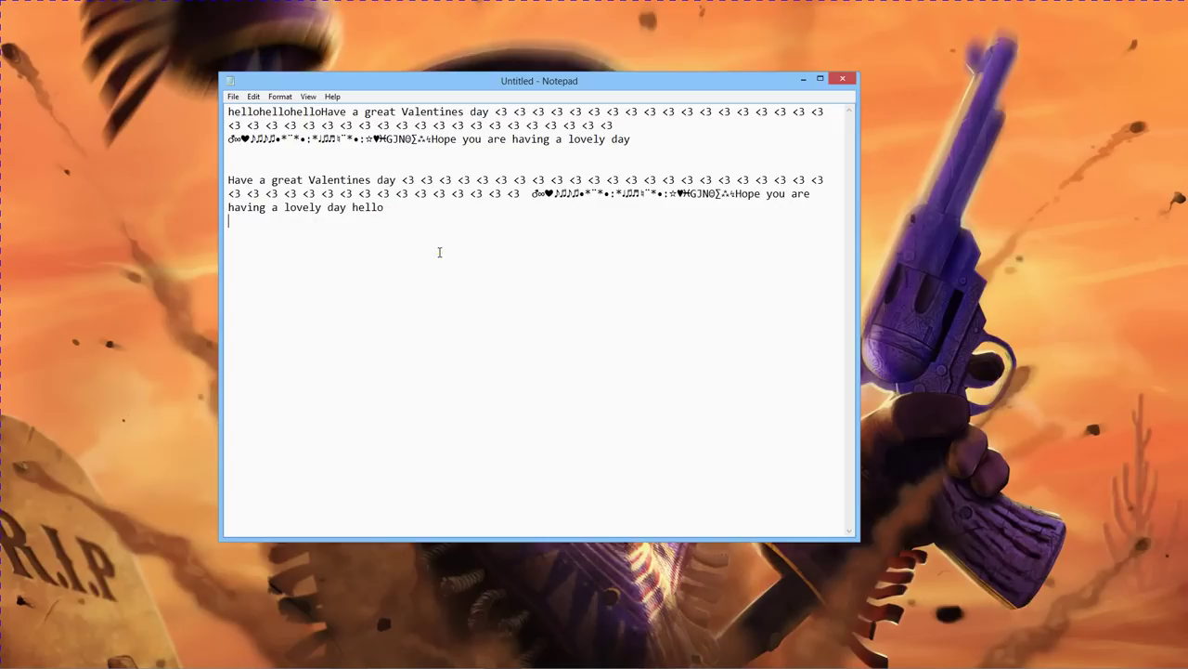
right_click(239, 223)
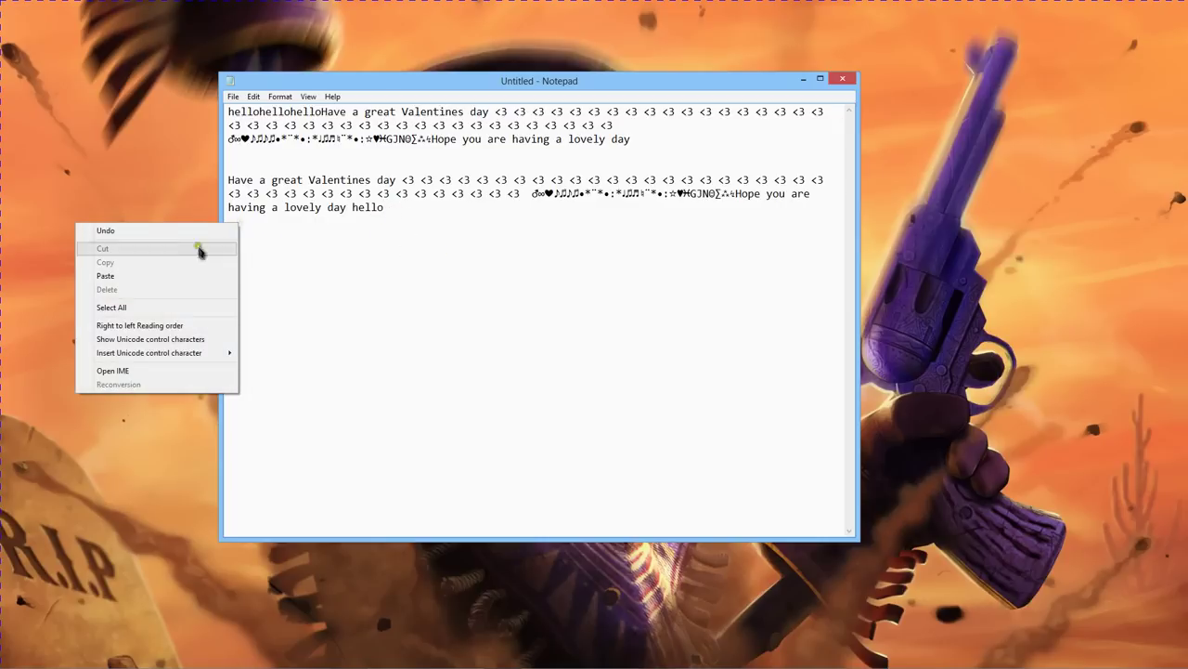
click(106, 276)
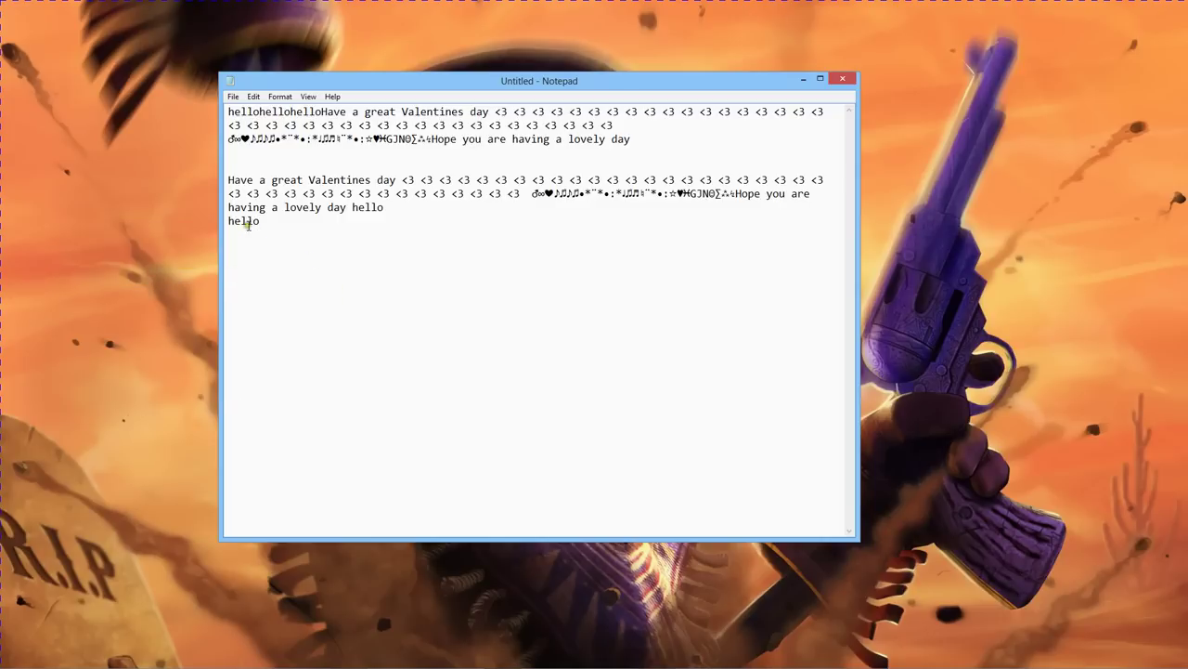
mouse_move(1068, 645)
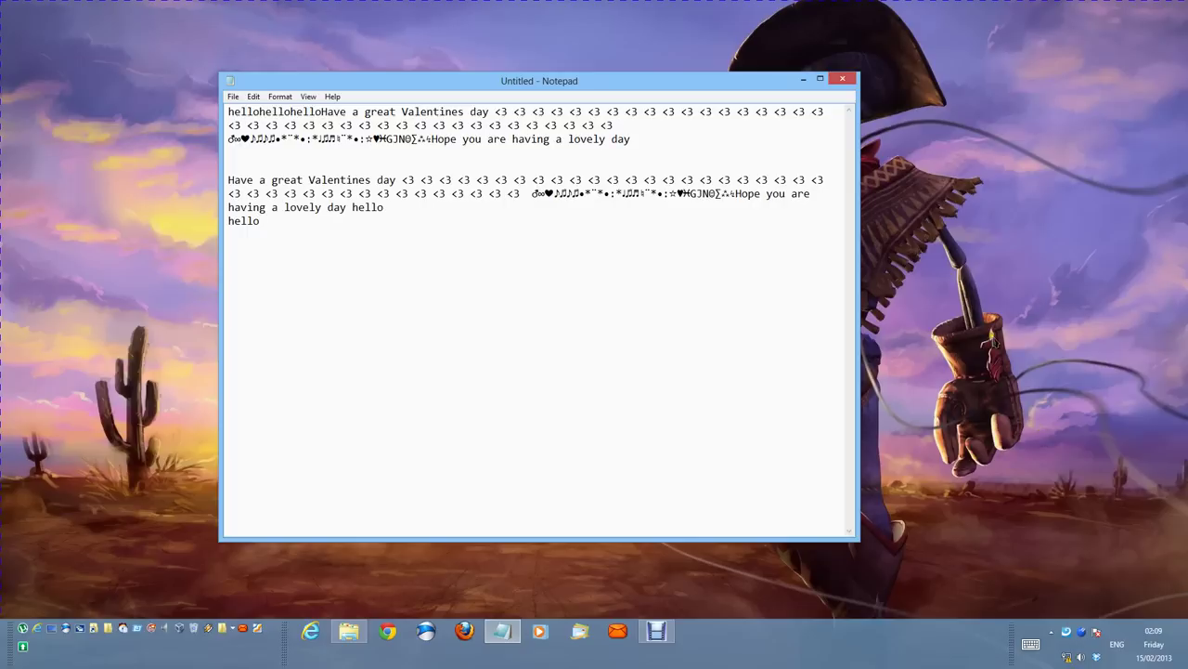
- Select and copy 'day hello' in Notepad, then show Ditto's Quick Paste list with it as clip 1
drag(714, 87, 709, 75)
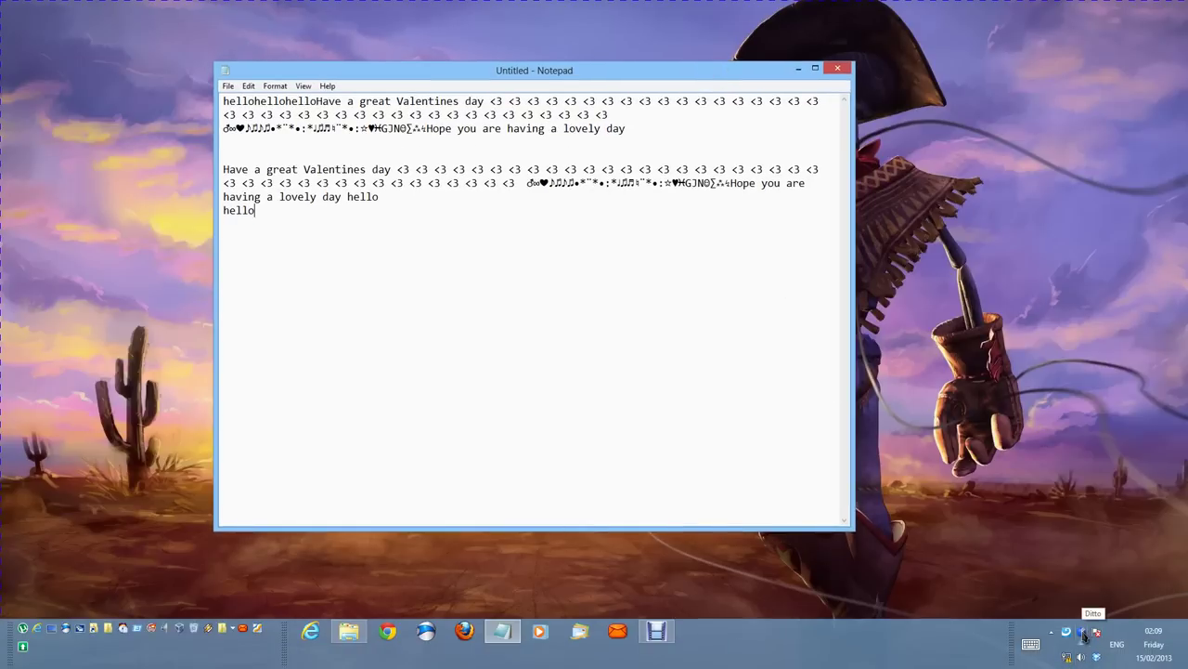
right_click(1085, 635)
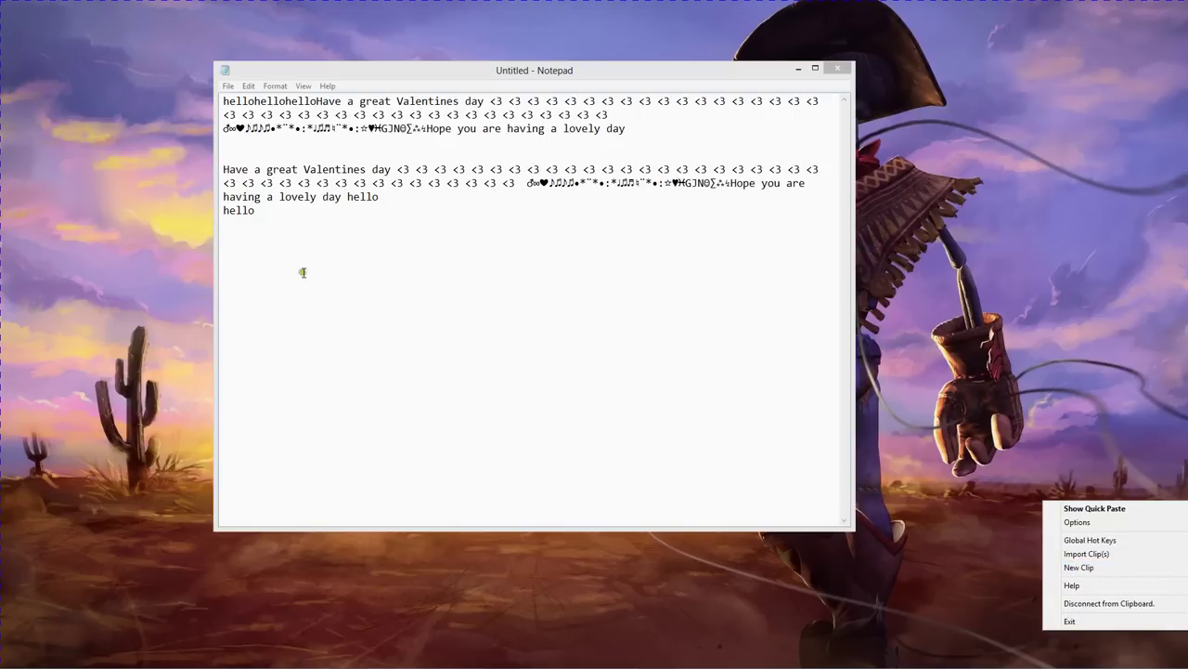
drag(349, 196, 380, 198)
right_click(392, 197)
click(446, 242)
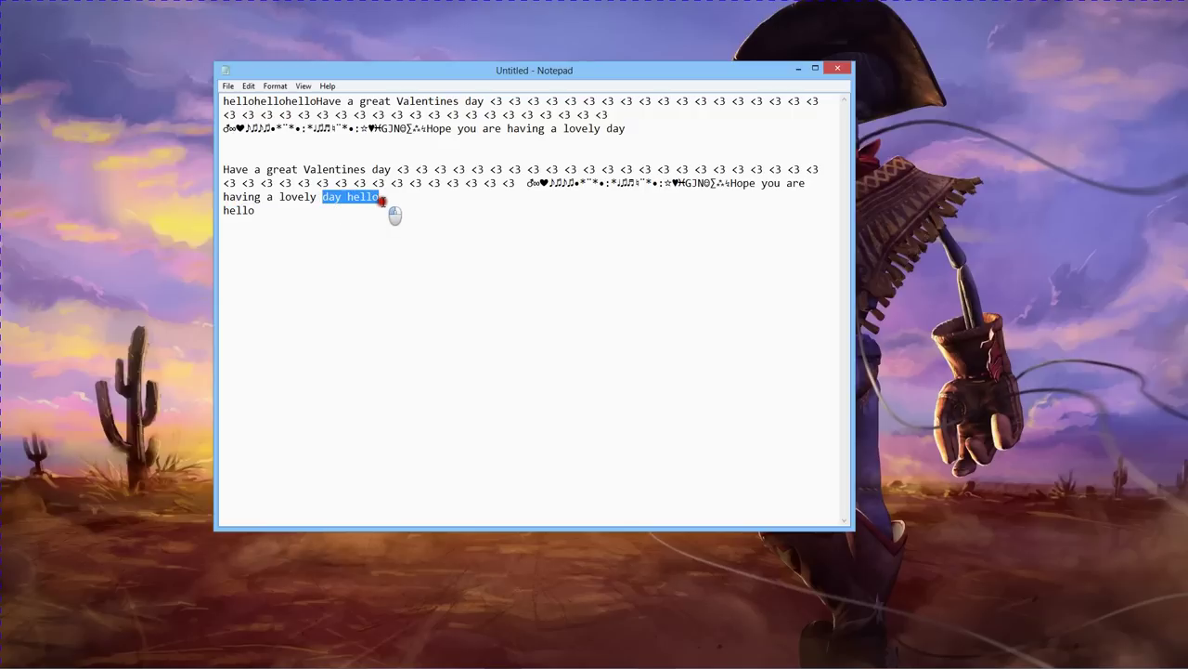
right_click(368, 198)
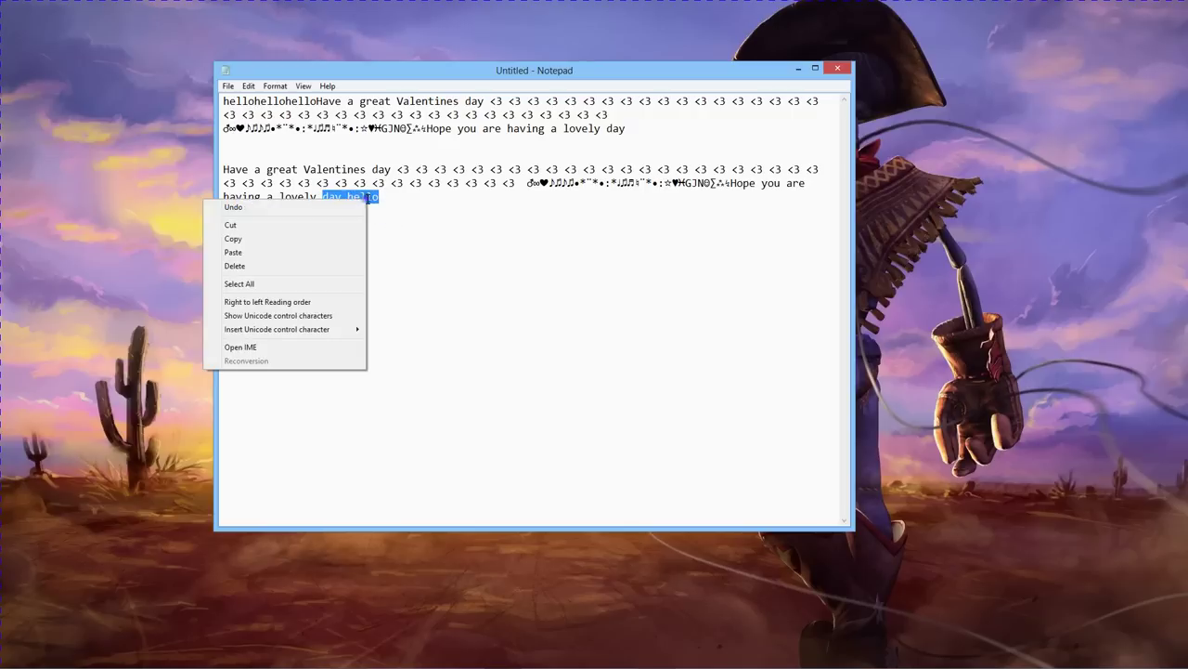
click(272, 238)
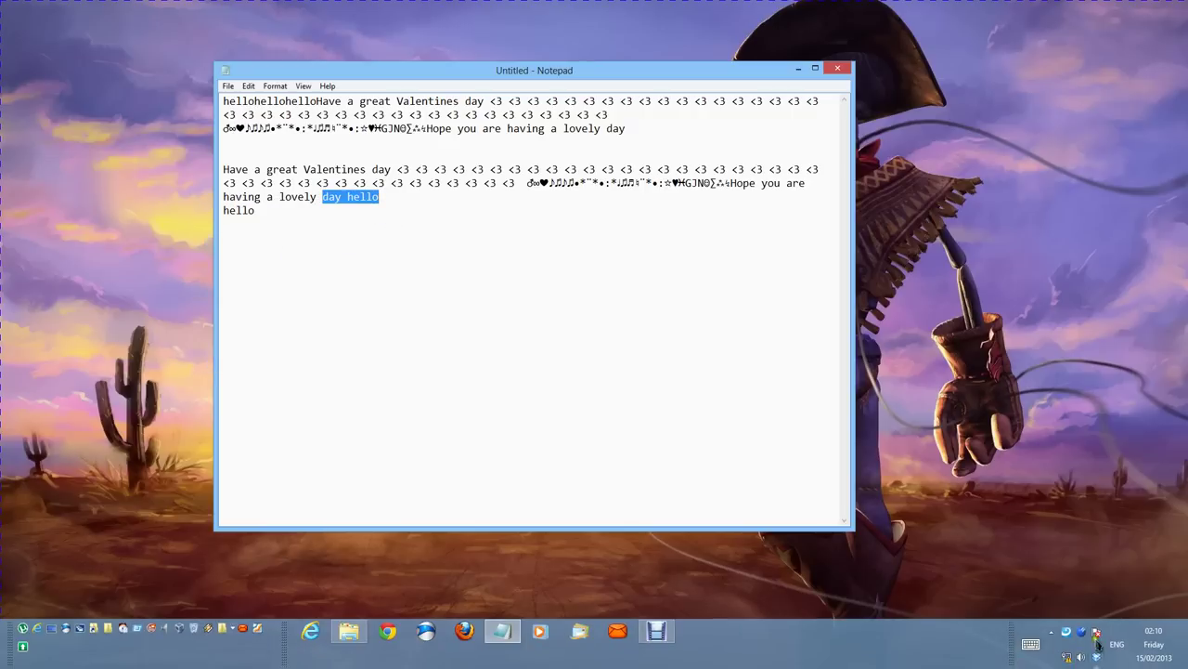
right_click(1084, 637)
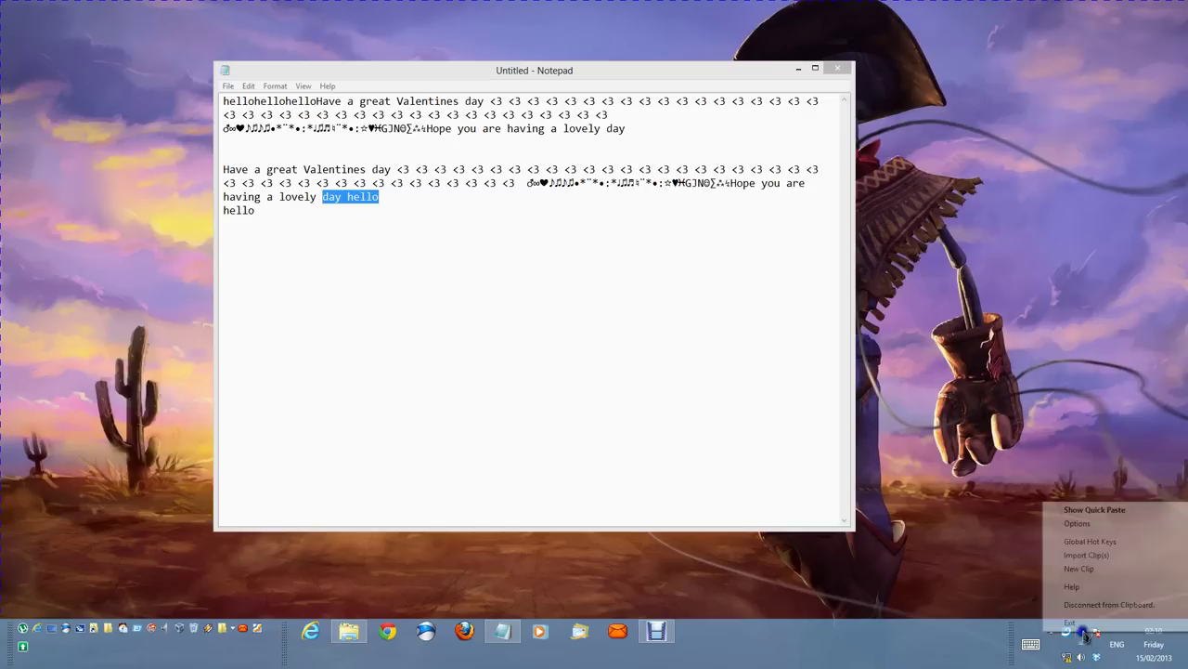
click(1095, 509)
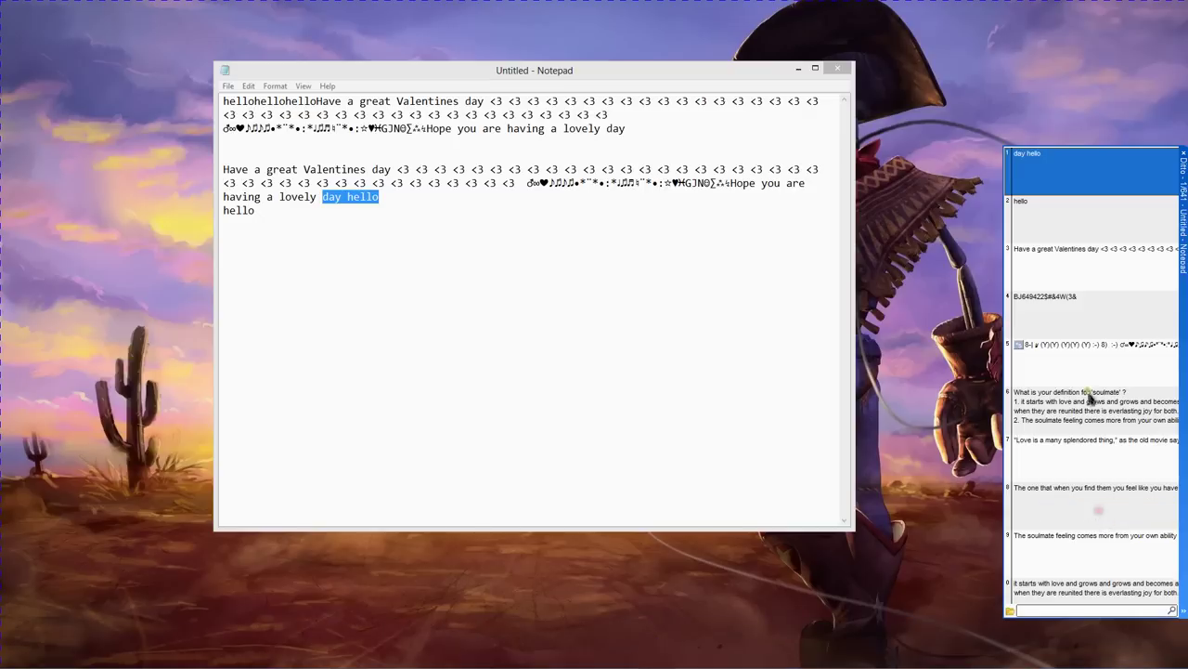
- Set the 'day hello' clip to Never Auto Delete with a global CTRL + K hotkey
right_click(1056, 172)
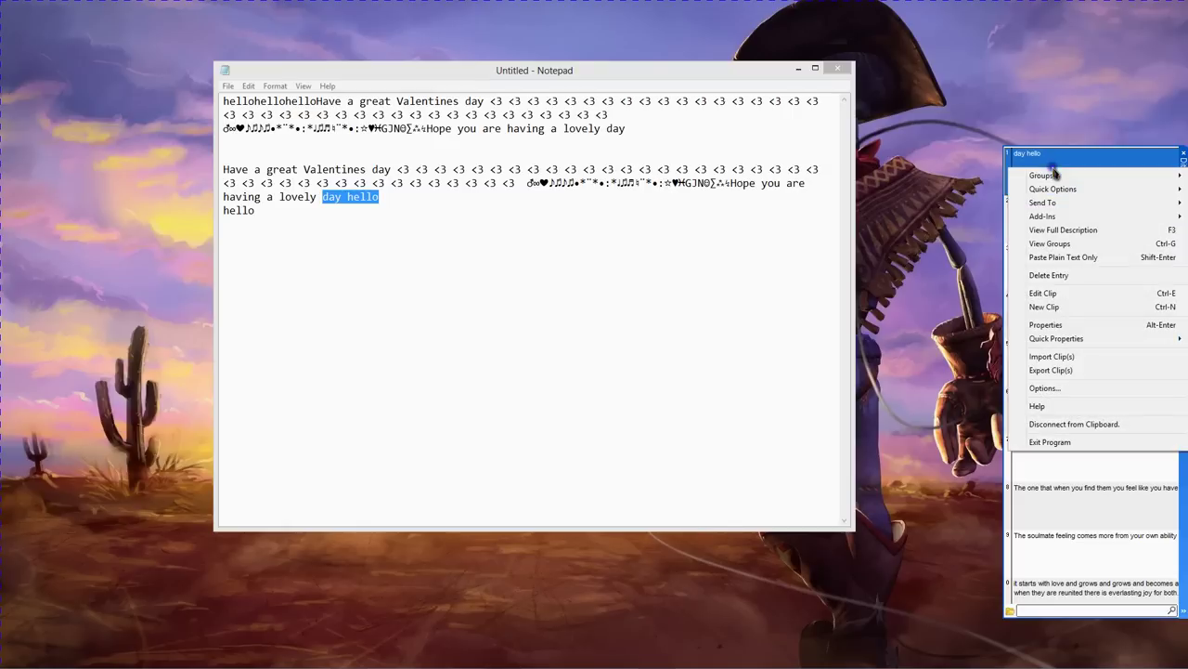
click(1056, 325)
drag(1010, 252, 478, 223)
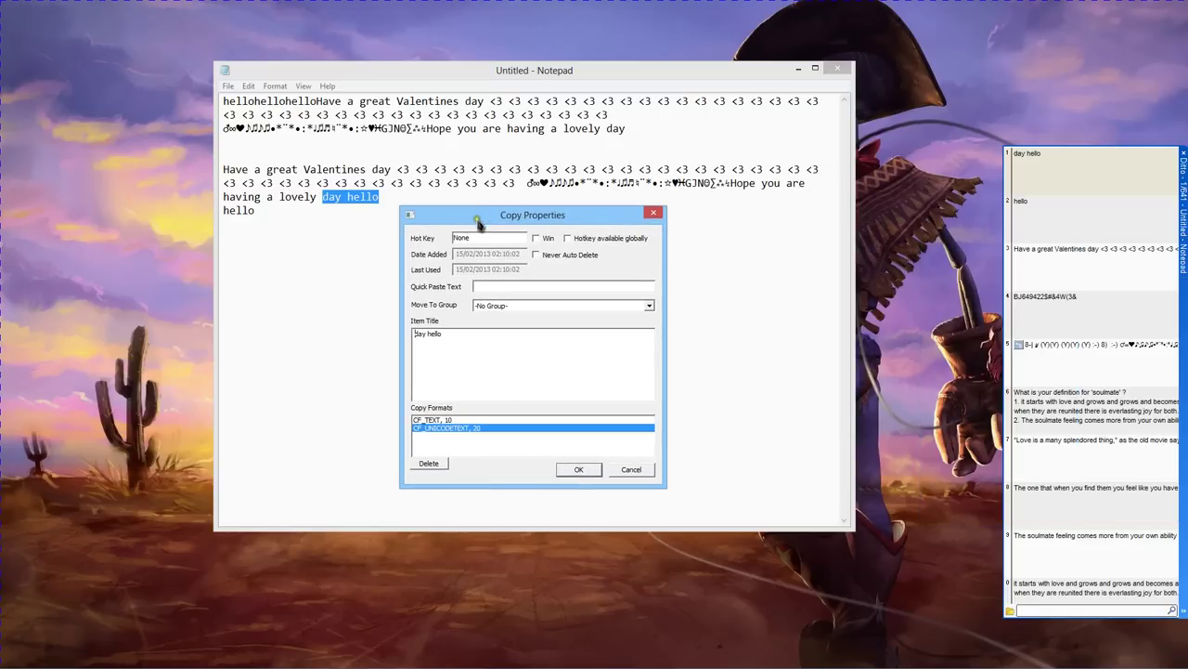
click(536, 256)
click(568, 238)
click(483, 238)
key(ctrl)
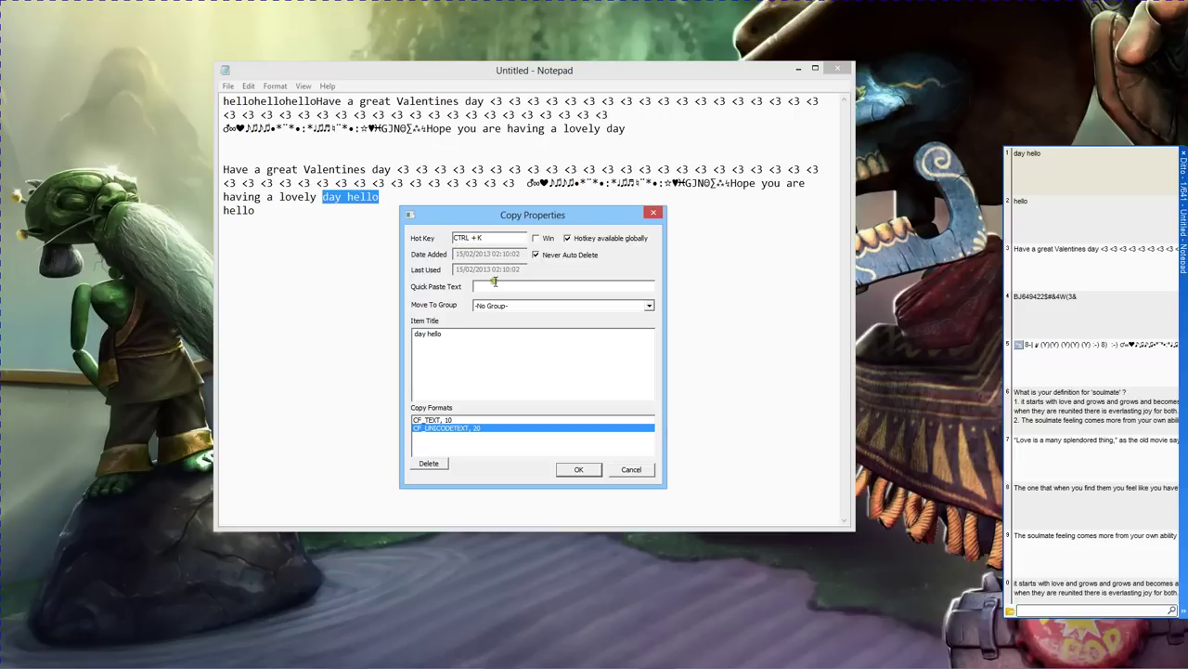
click(579, 470)
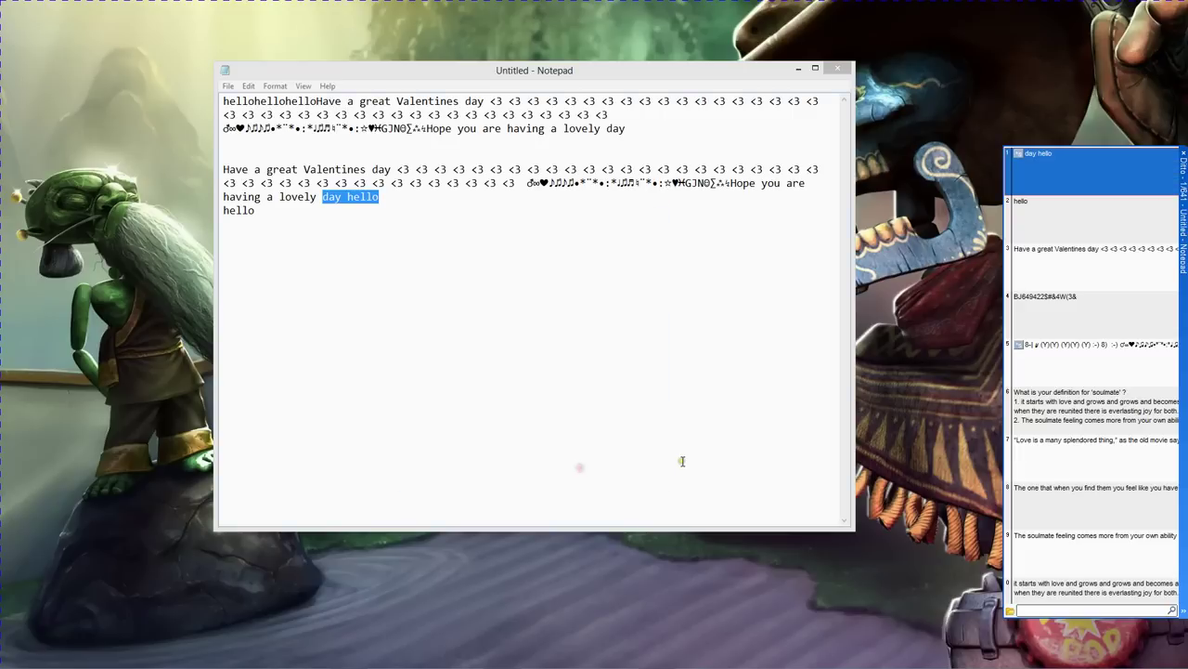
- Paste the 'day hello' clip four times on a new line below hello using its hotkey
key(Escape)
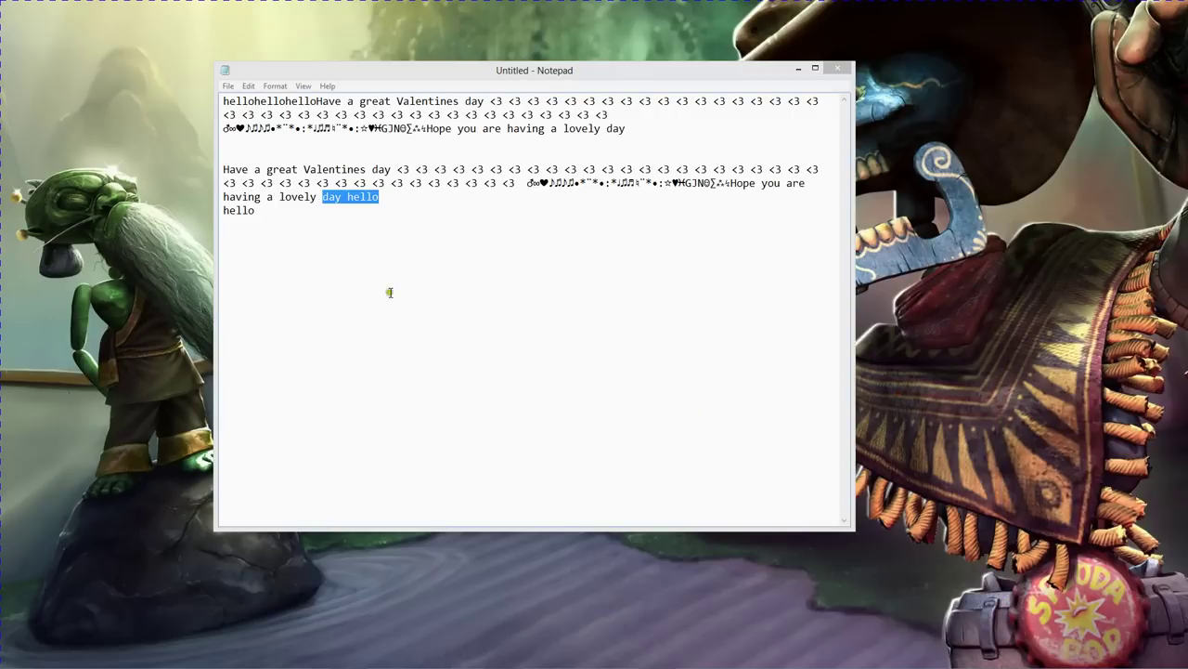
click(281, 235)
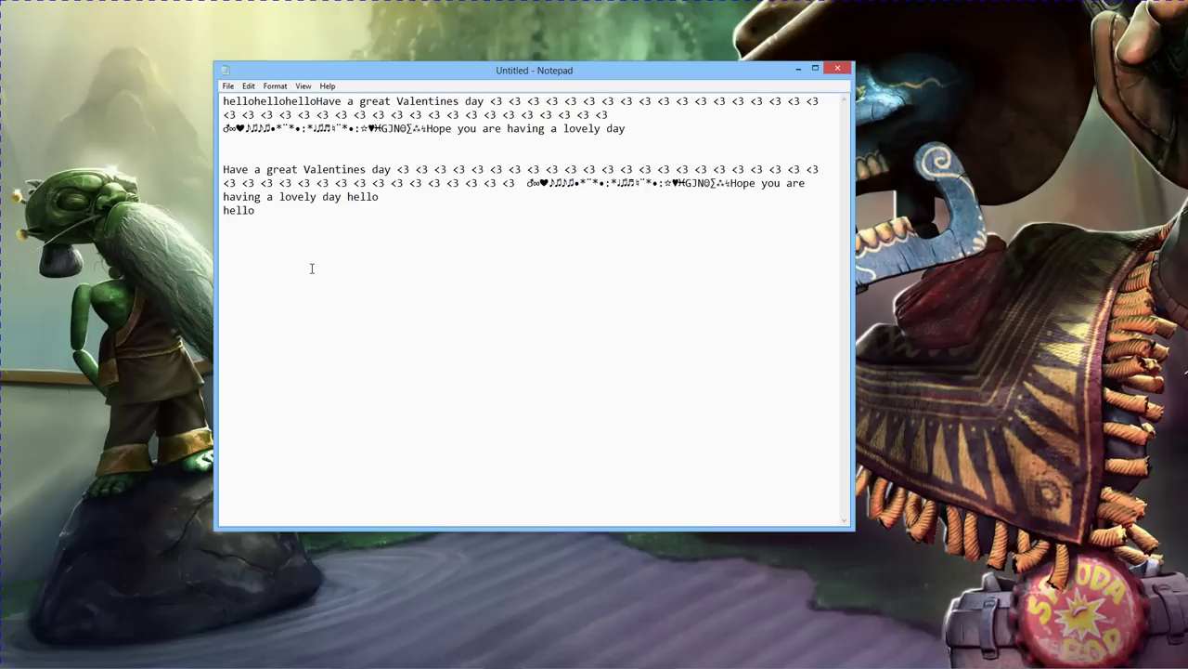
key(ctrl+v)
key(ctrl+v)
key(ctrl+v)
key(ctrl+v)
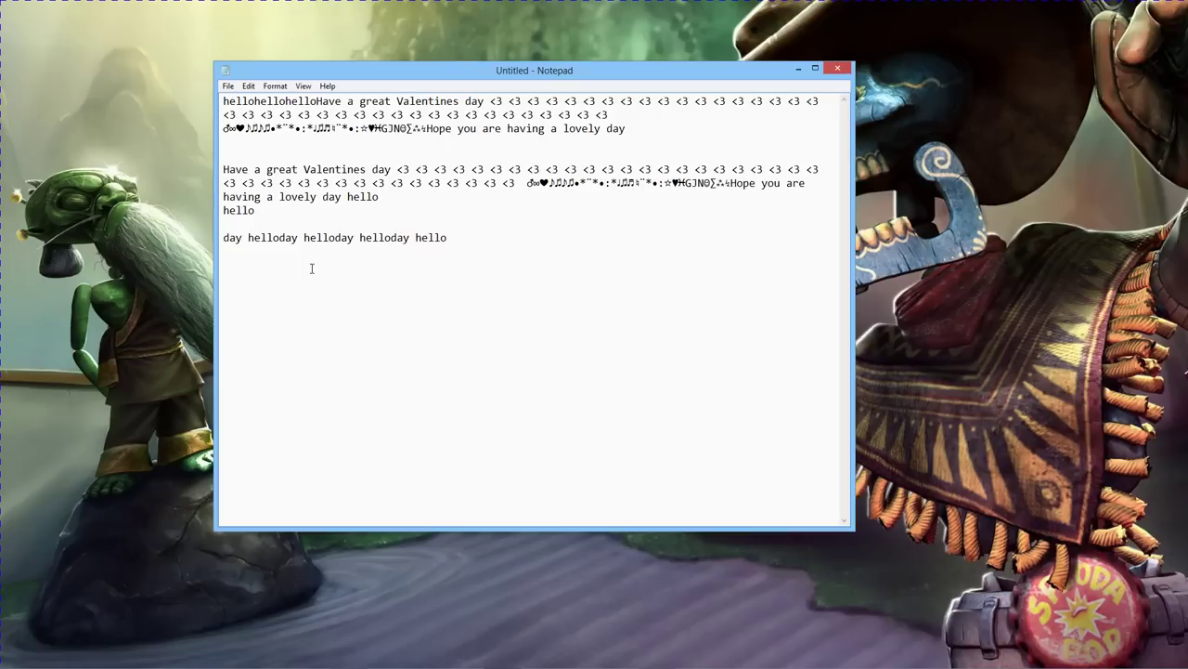
drag(376, 73, 364, 91)
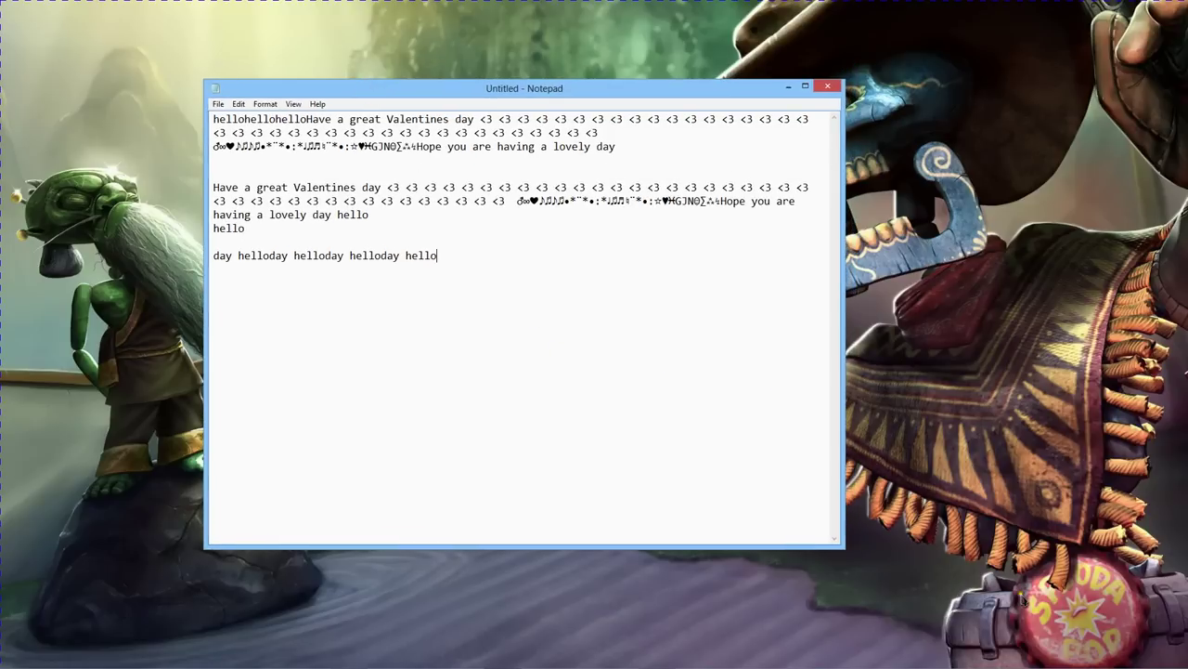
mouse_move(1077, 654)
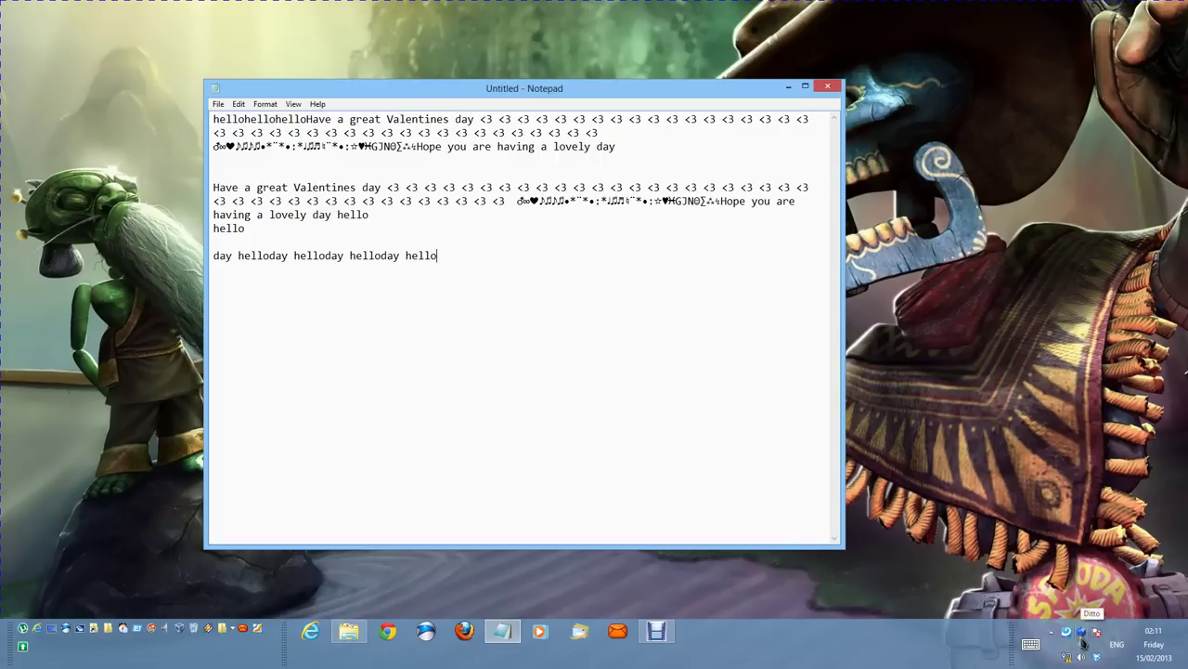